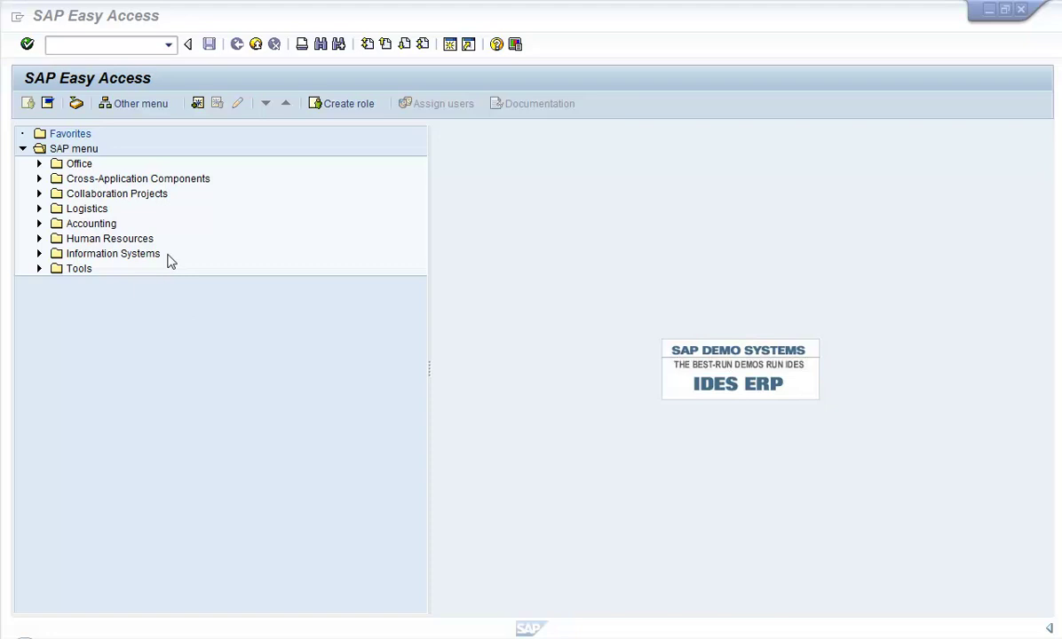
- Run transaction spro and display the SAP Reference IMG
click(117, 49)
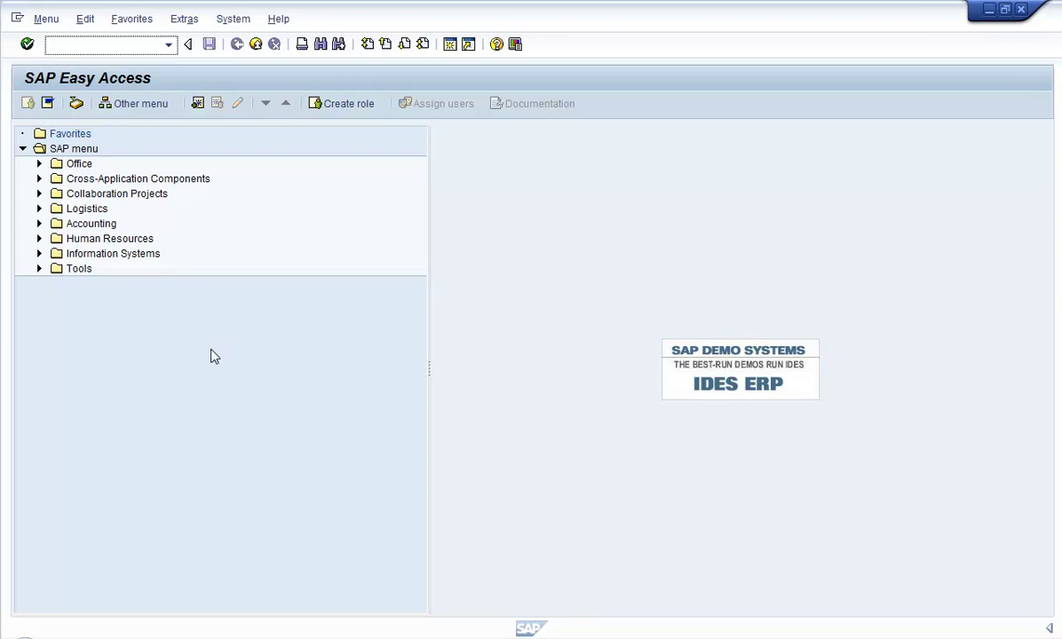
text(spro)
key(Return)
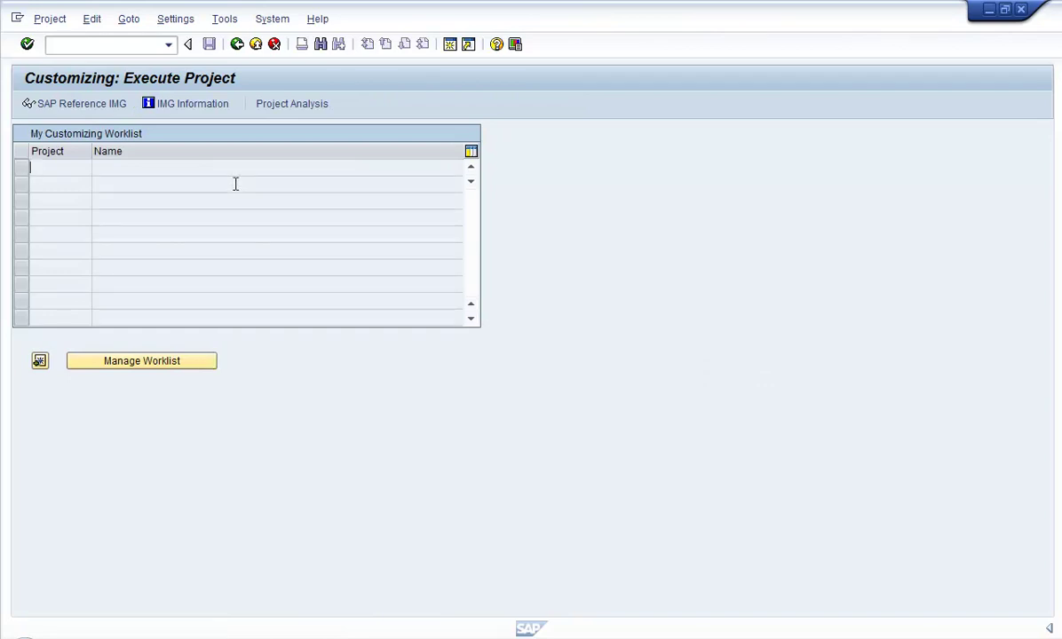
click(77, 107)
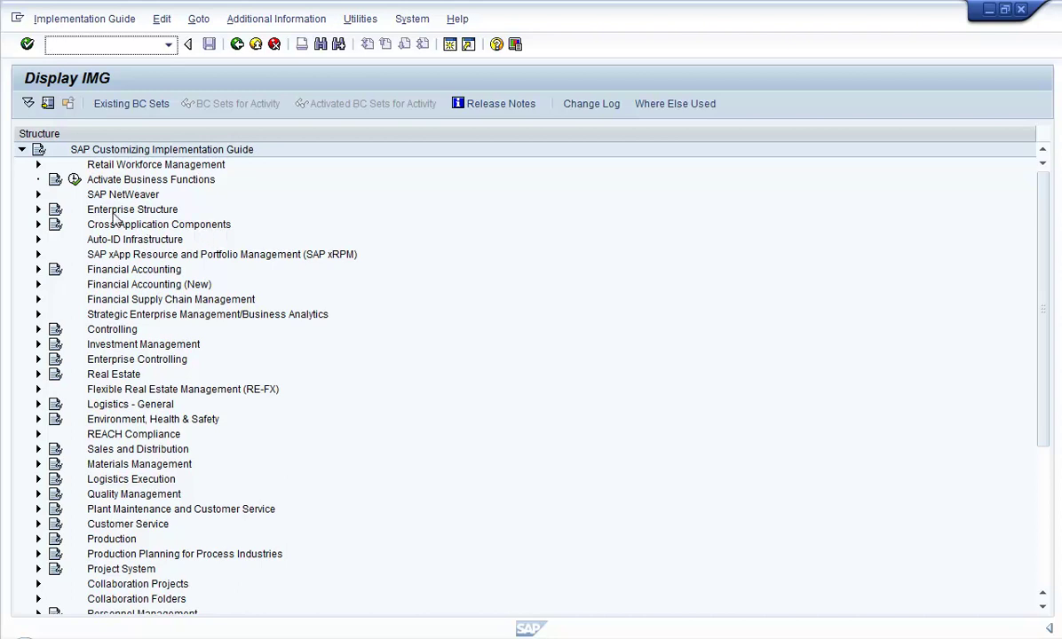
- Expand the Enterprise Structure Definition node with its Financial Accounting, Sales and Distribution, and Logistics Execution activities
click(38, 209)
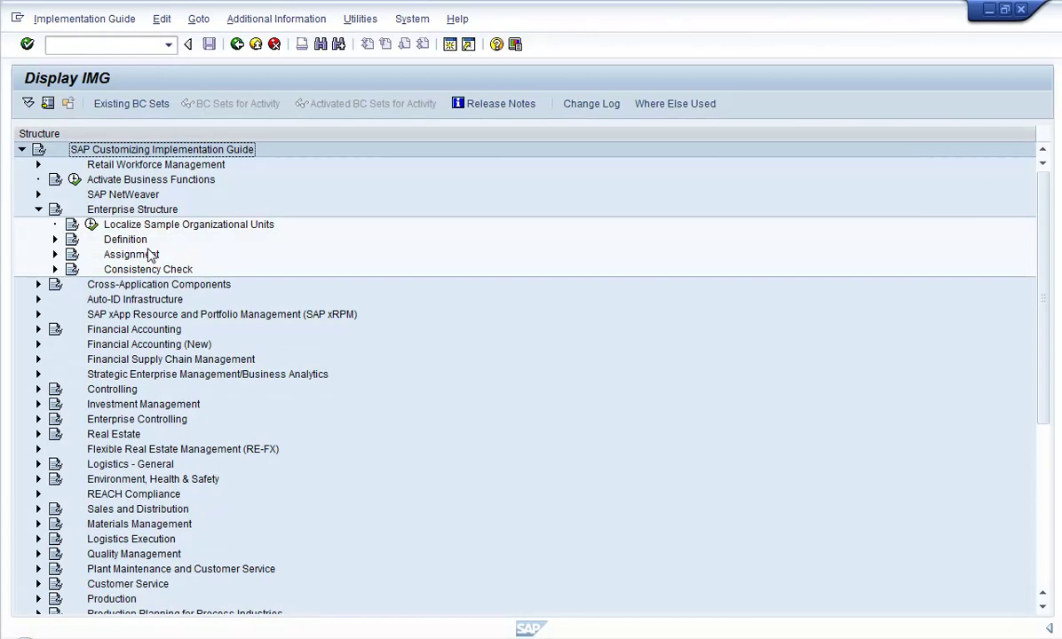
click(116, 247)
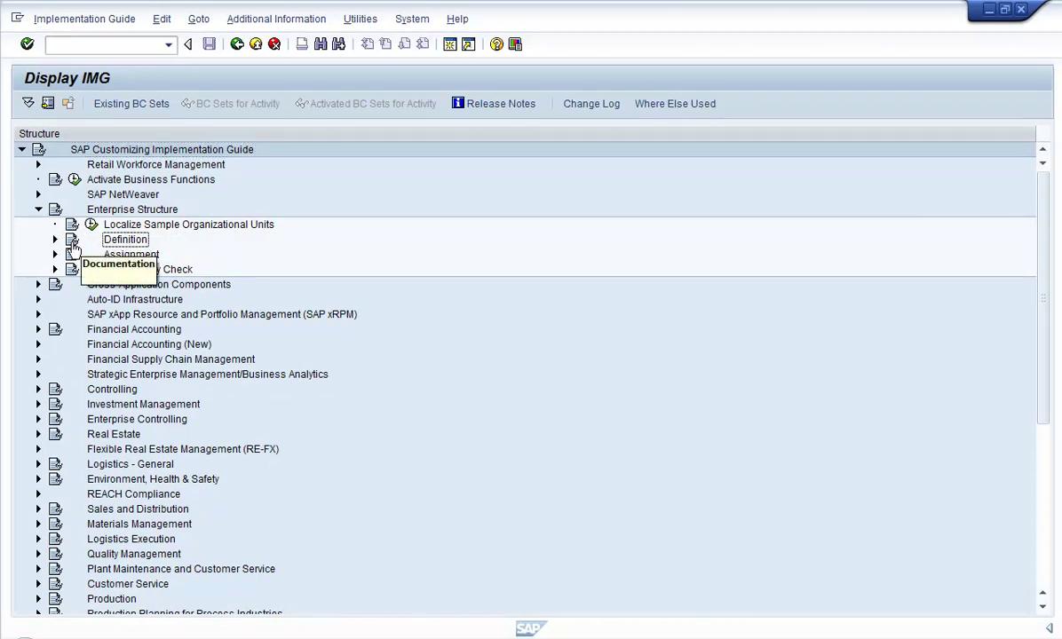
click(53, 246)
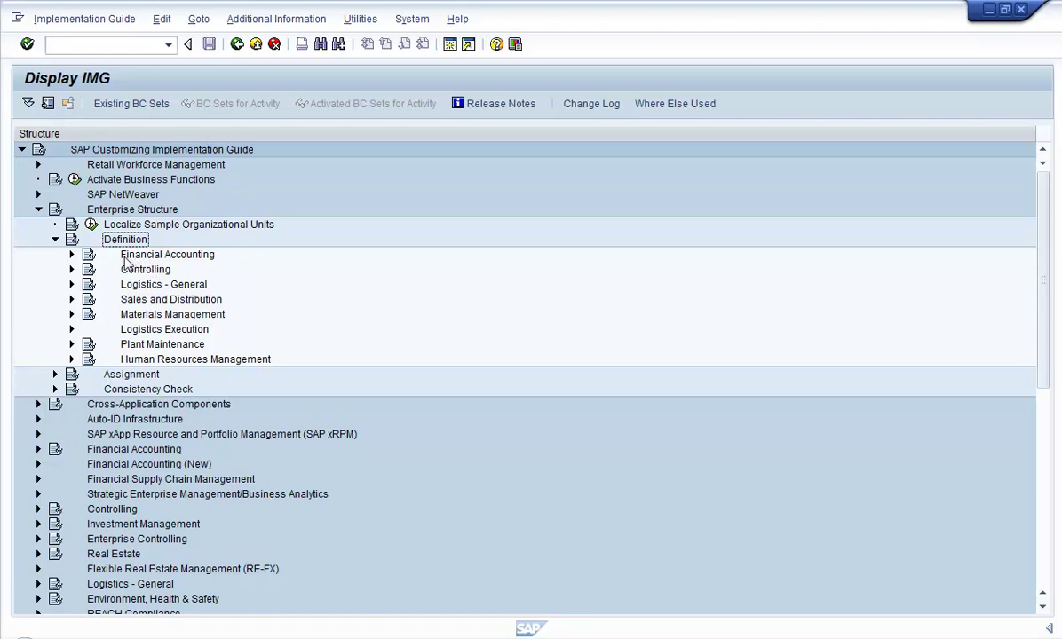
click(72, 255)
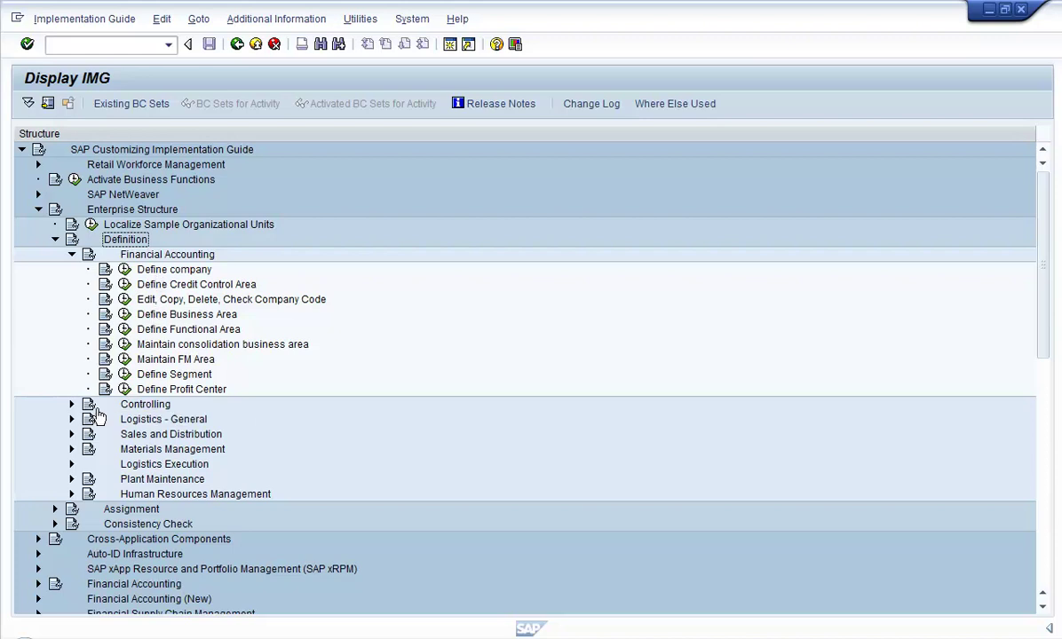
click(72, 434)
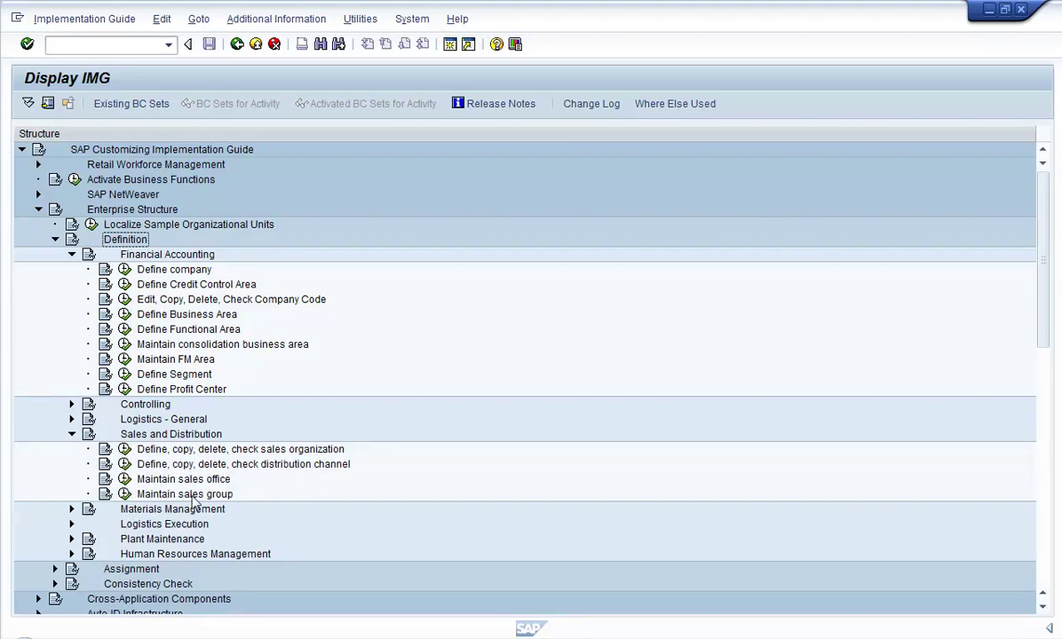
click(72, 524)
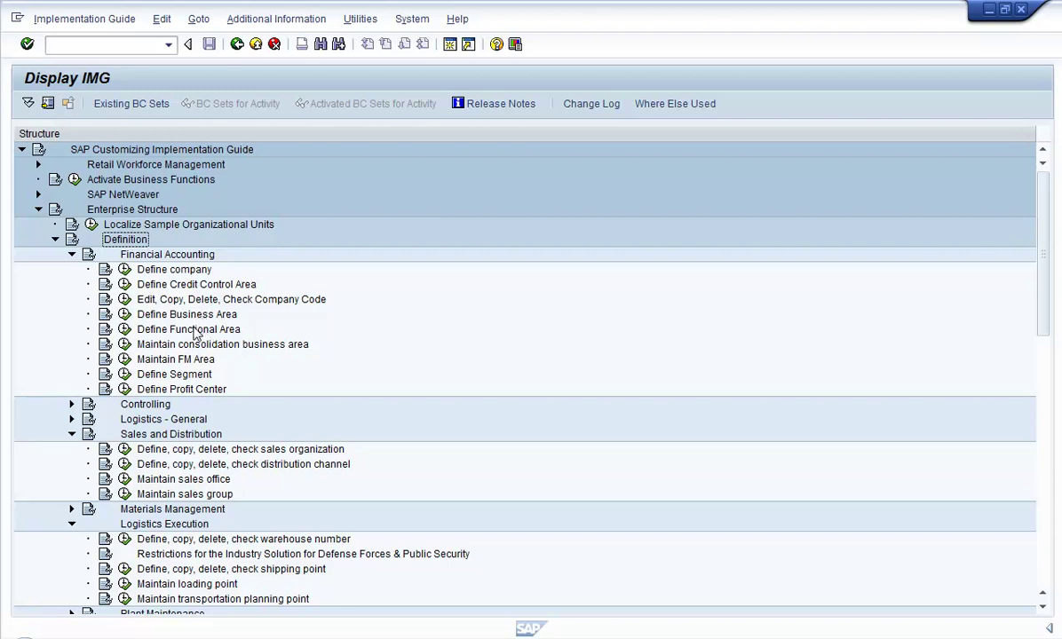
- Look into the company code definition activities "Copy, delete, check company code" and "Edit Company Code Data"
click(124, 301)
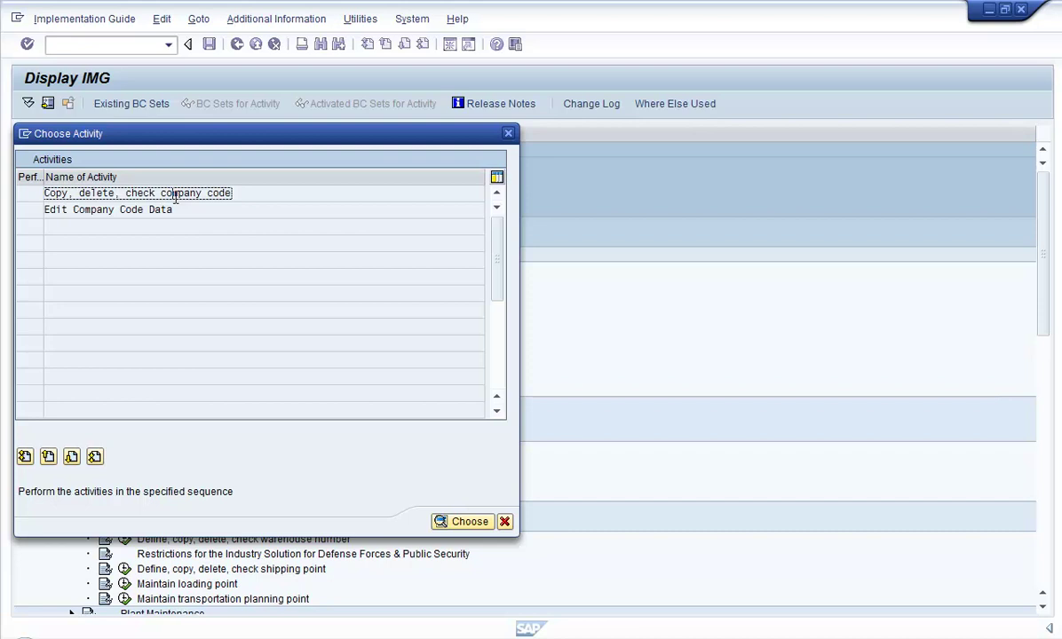
double_click(175, 196)
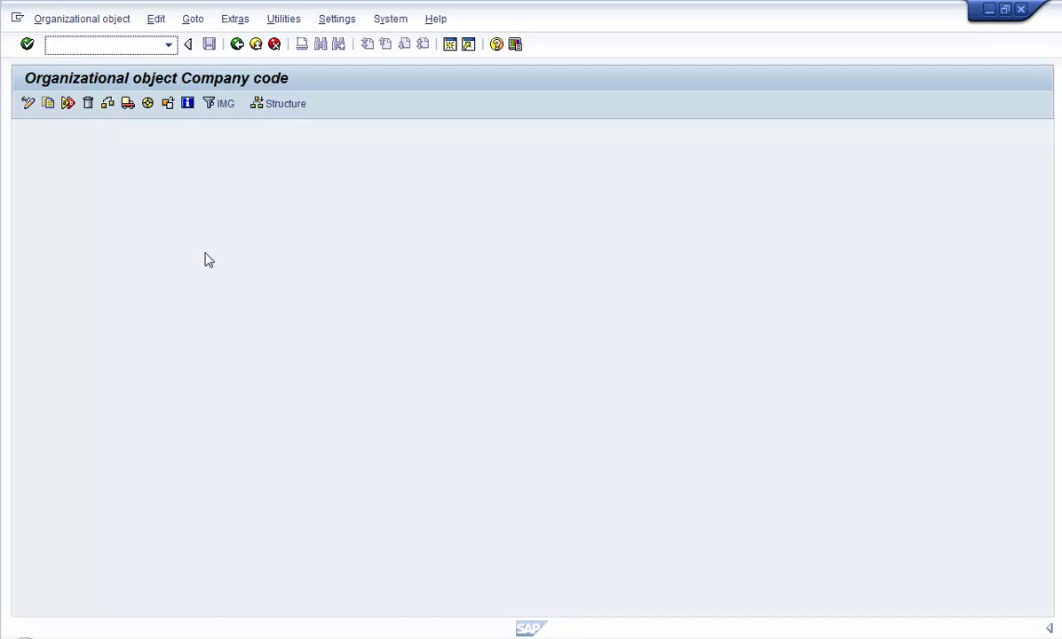
click(33, 106)
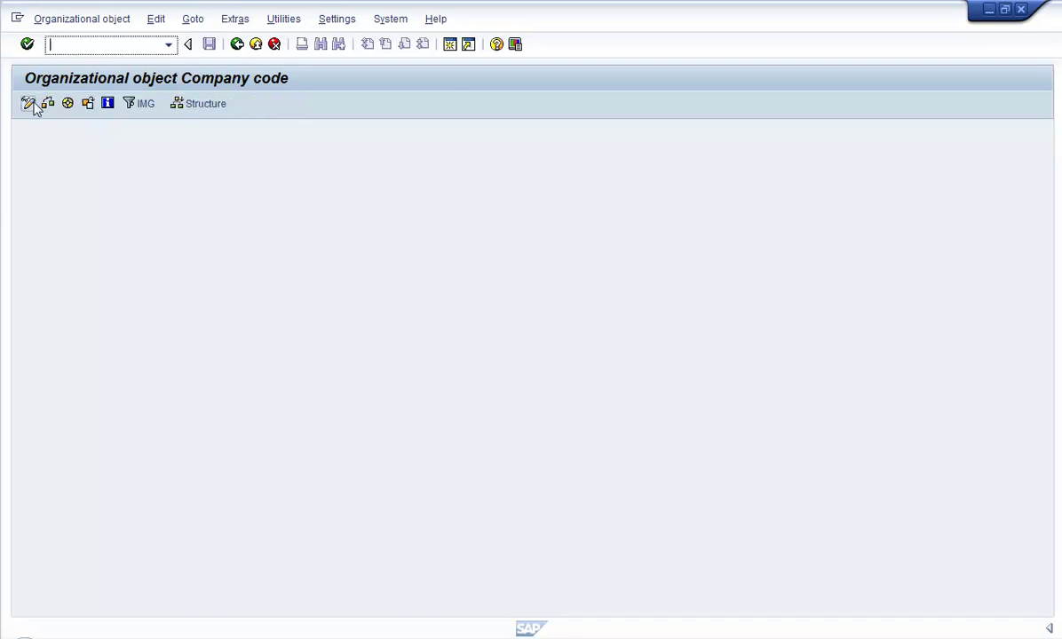
click(237, 44)
double_click(118, 208)
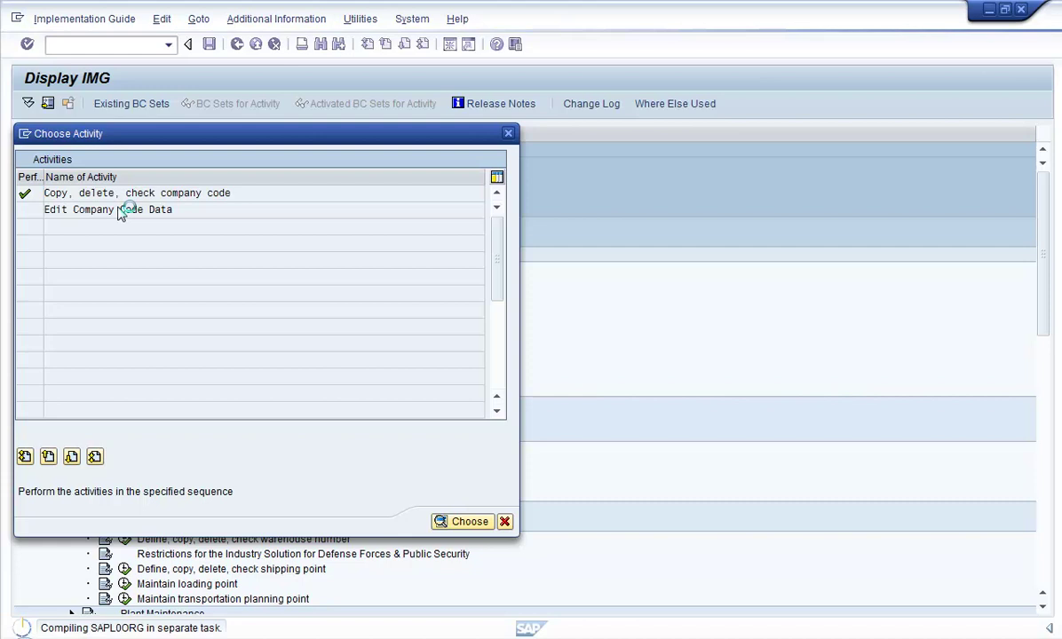
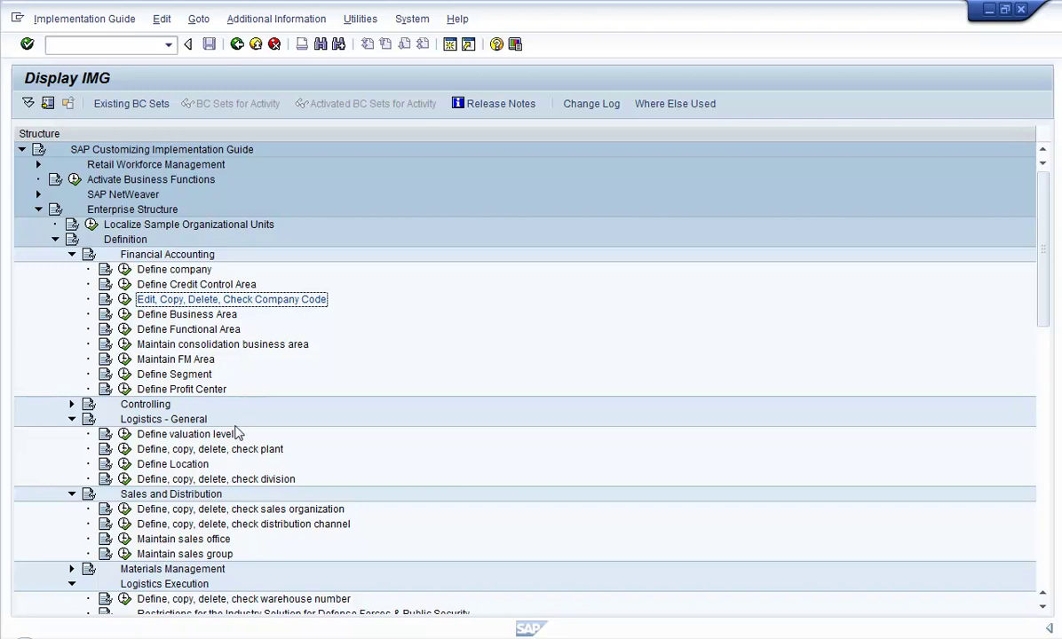
- Highlight the plant definition activity under Logistics - General, and collapse the expanded branches and the Definition node
click(180, 452)
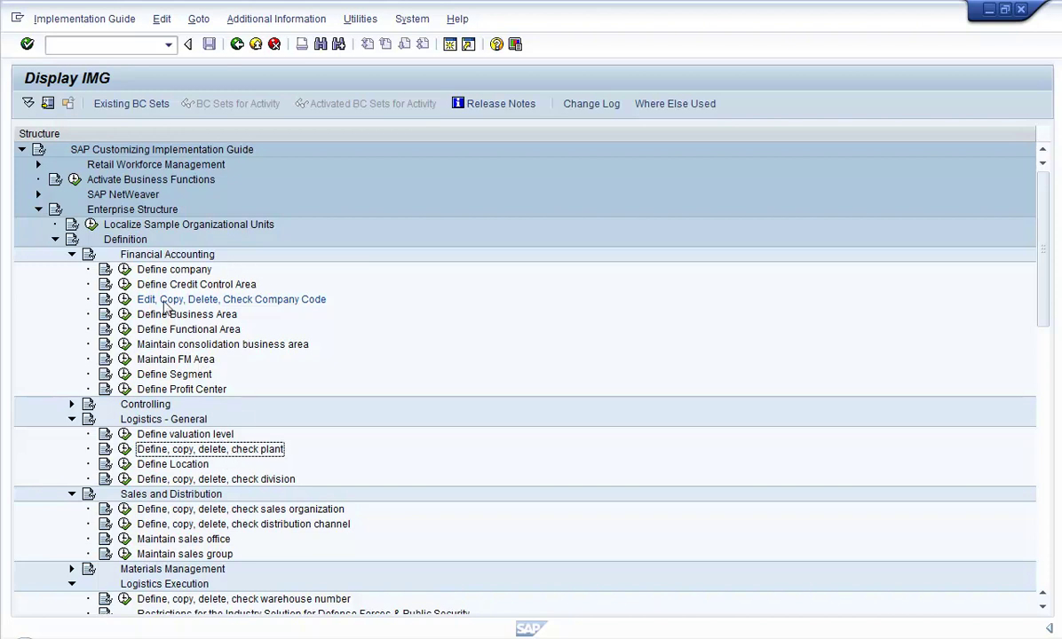
click(72, 255)
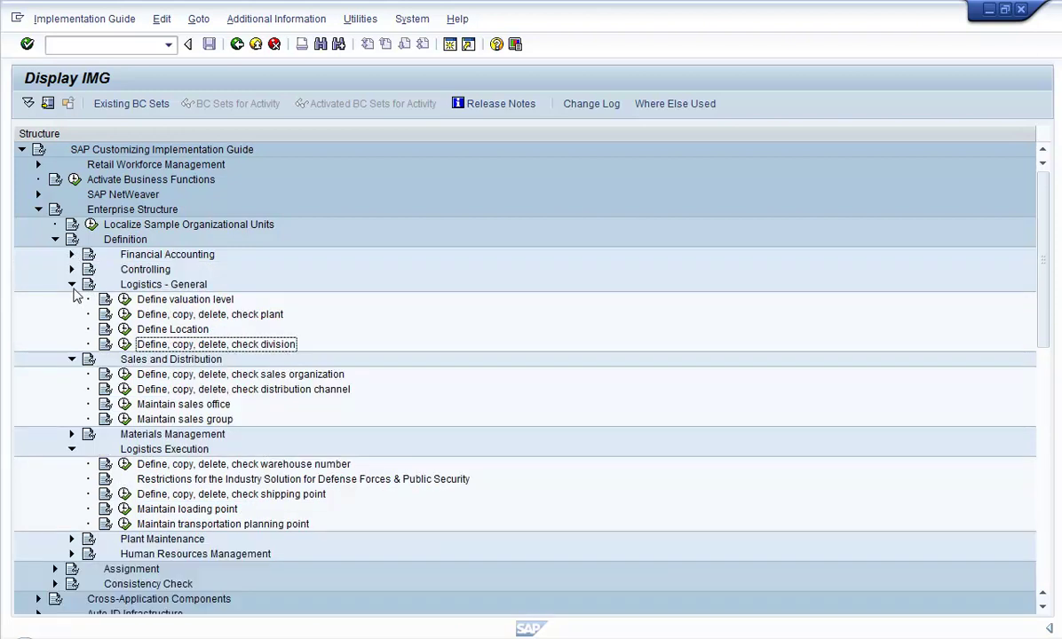
click(72, 285)
click(72, 300)
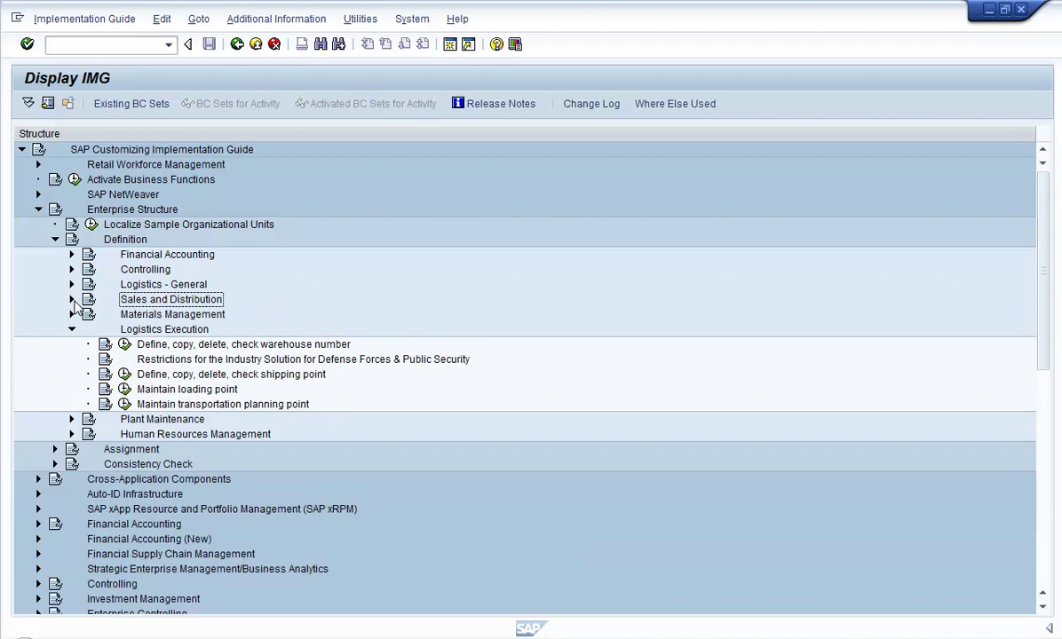
click(72, 330)
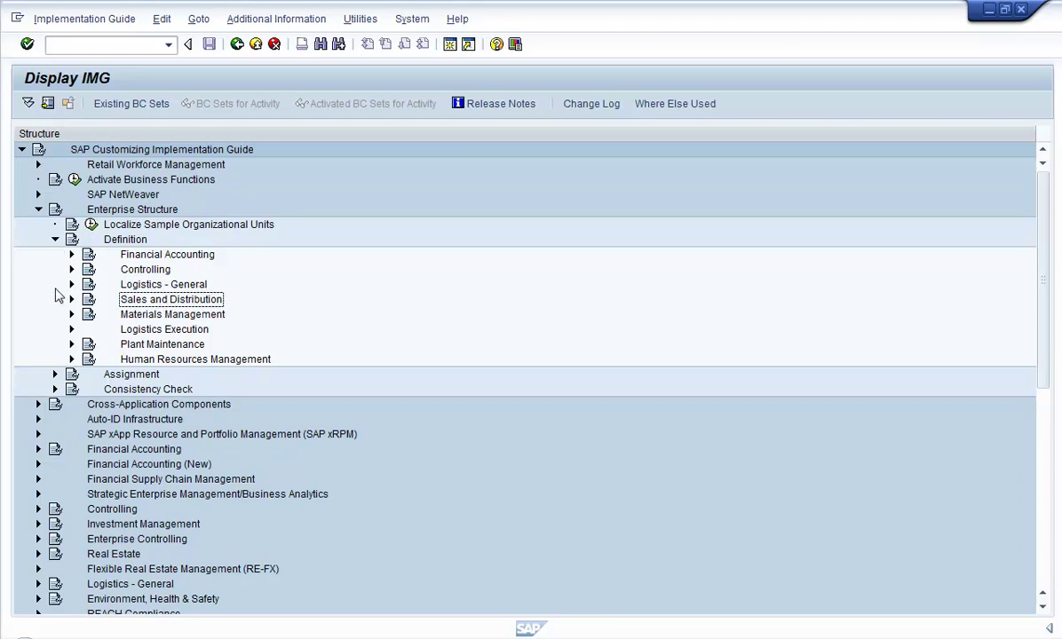
click(55, 240)
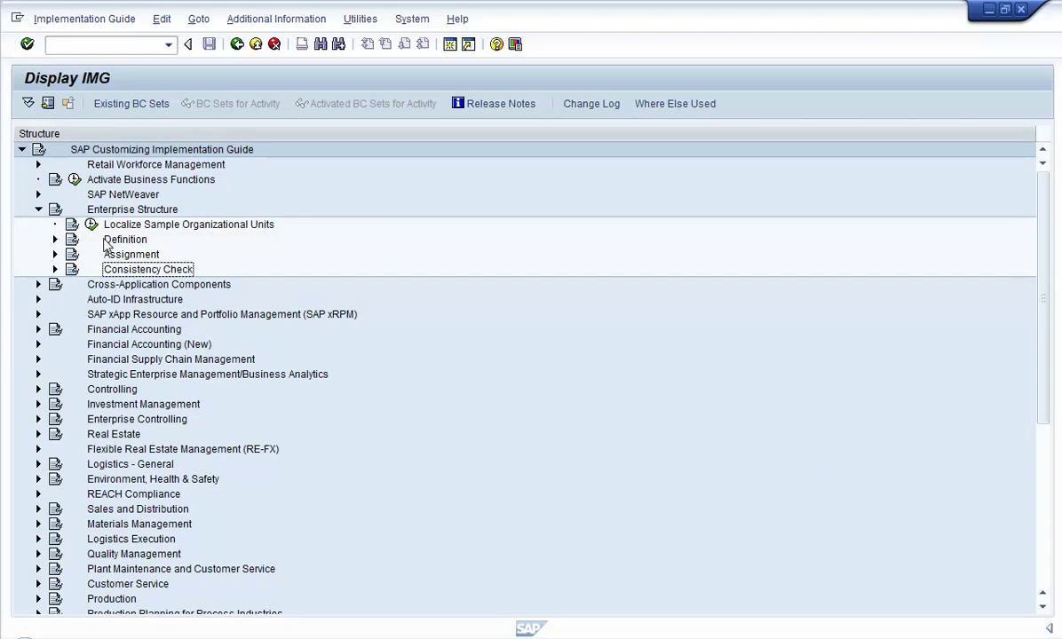
- Expand Financial Accounting and Logistics - General under the Assignment node and open the Assign plant to company code activity
click(55, 254)
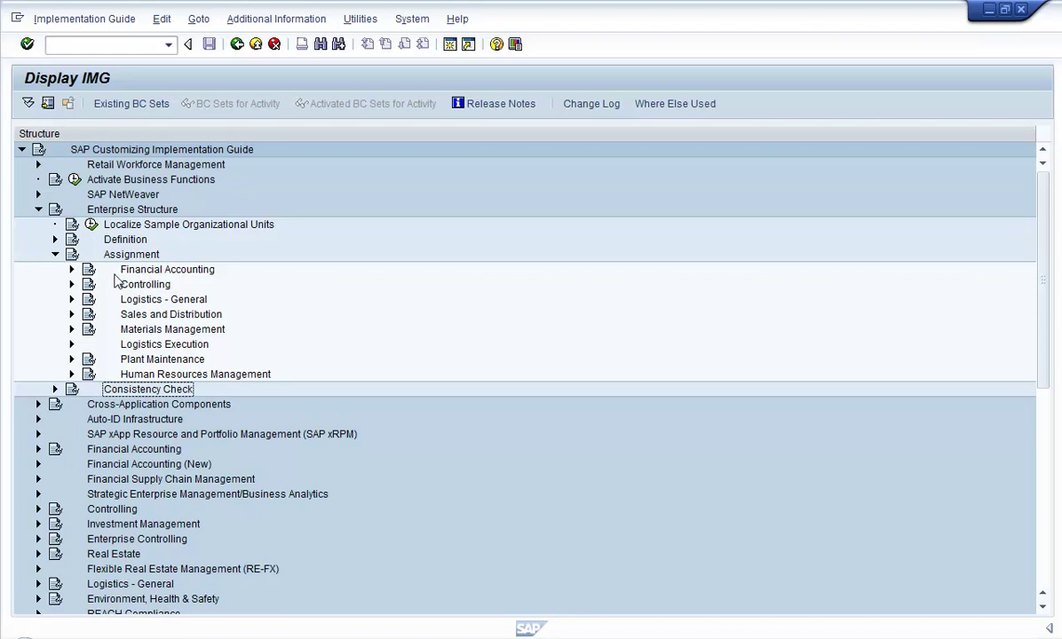
click(72, 271)
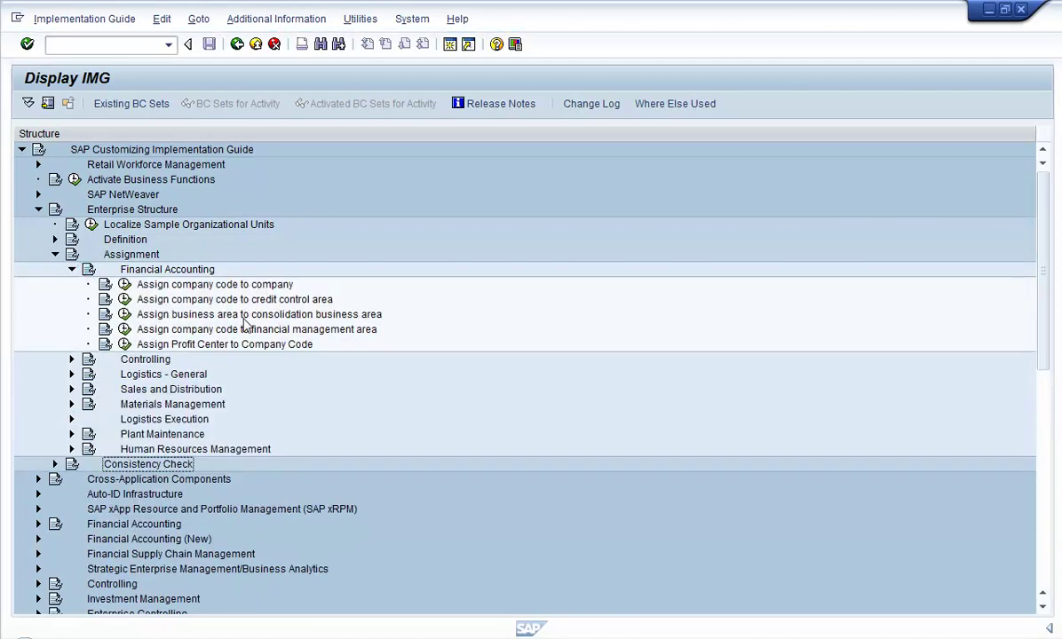
click(203, 347)
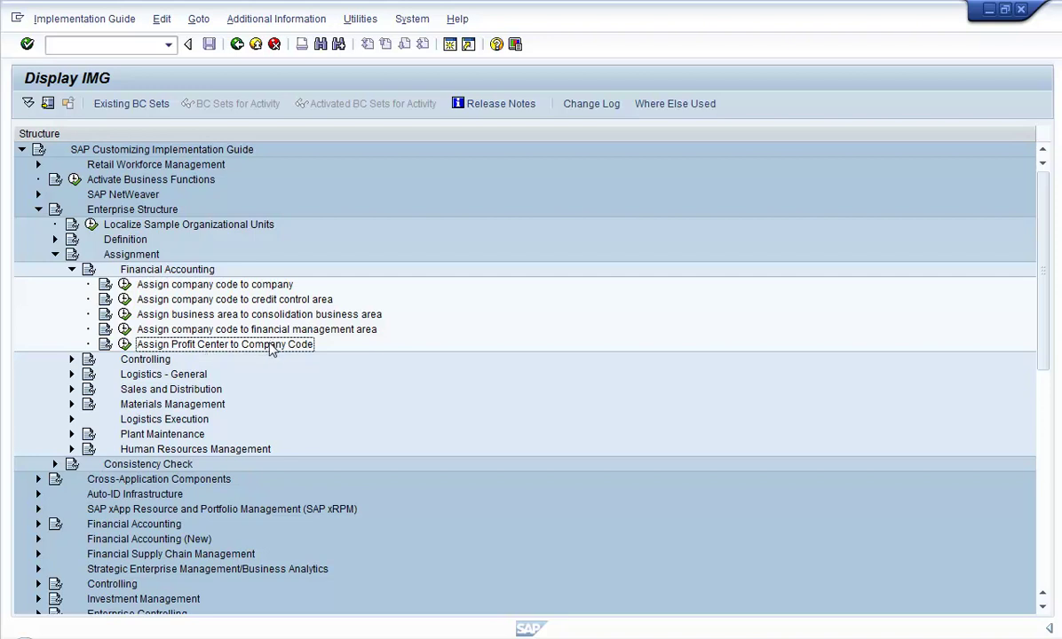
click(74, 376)
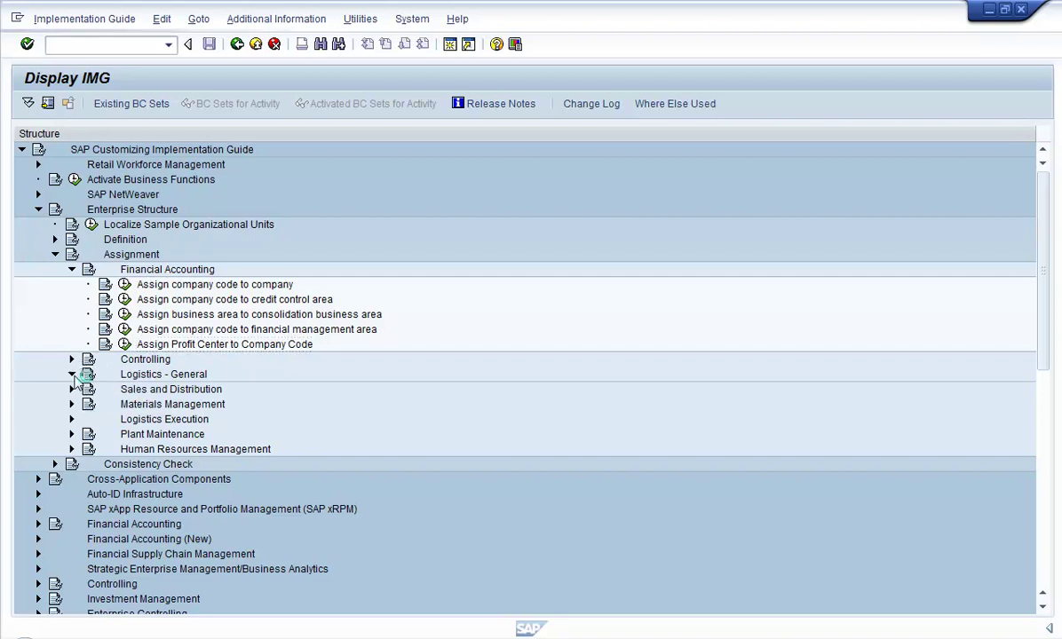
click(180, 393)
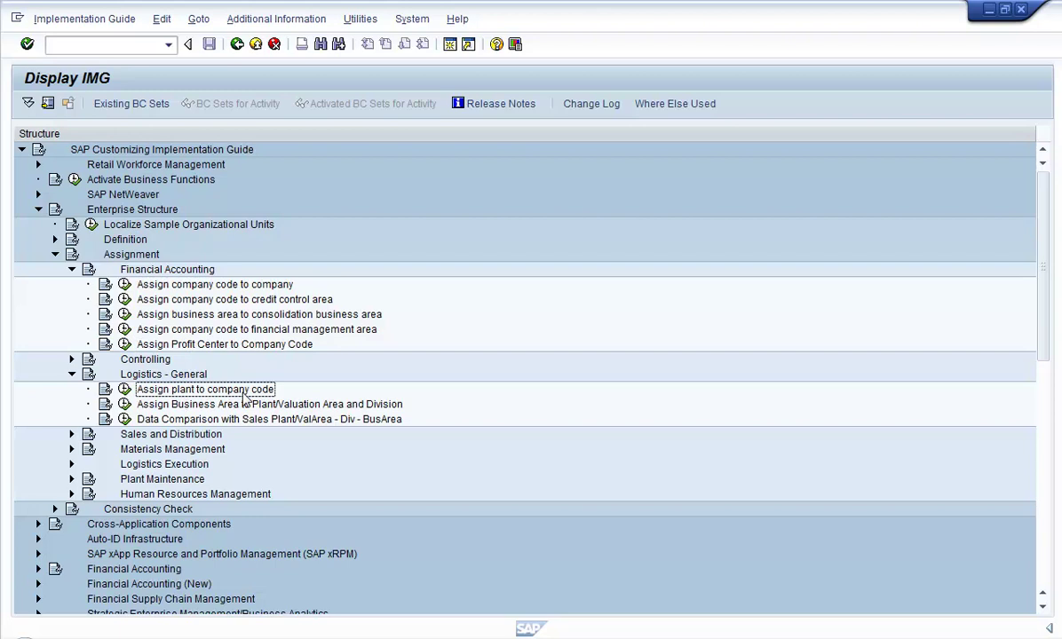
click(126, 389)
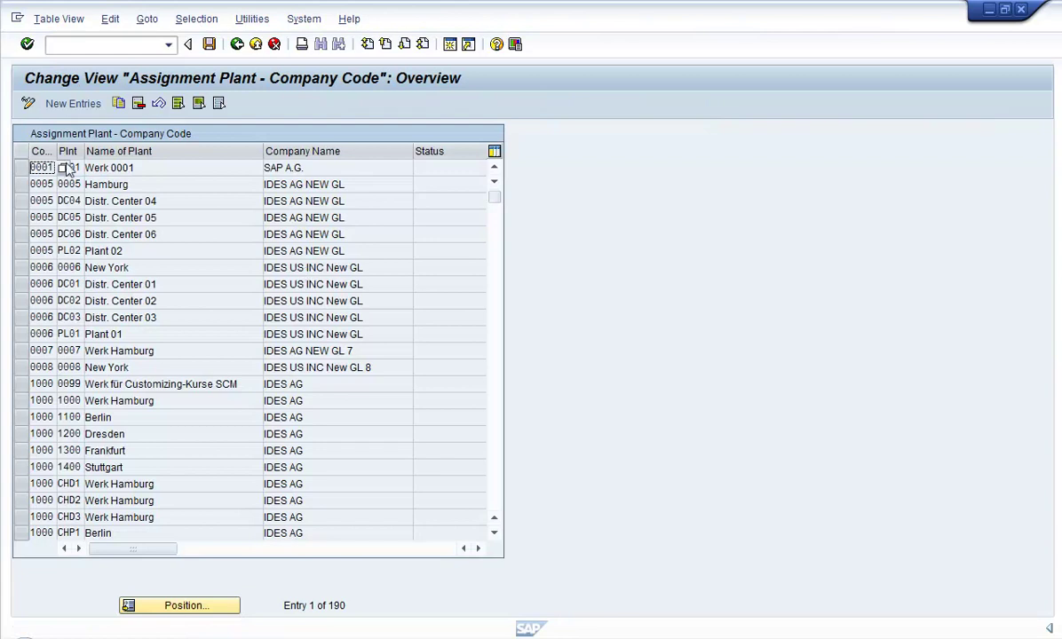
- Widen the CoCd and Plnt columns and examine the plant assignments of company codes 0005 and 0006
drag(55, 142, 98, 169)
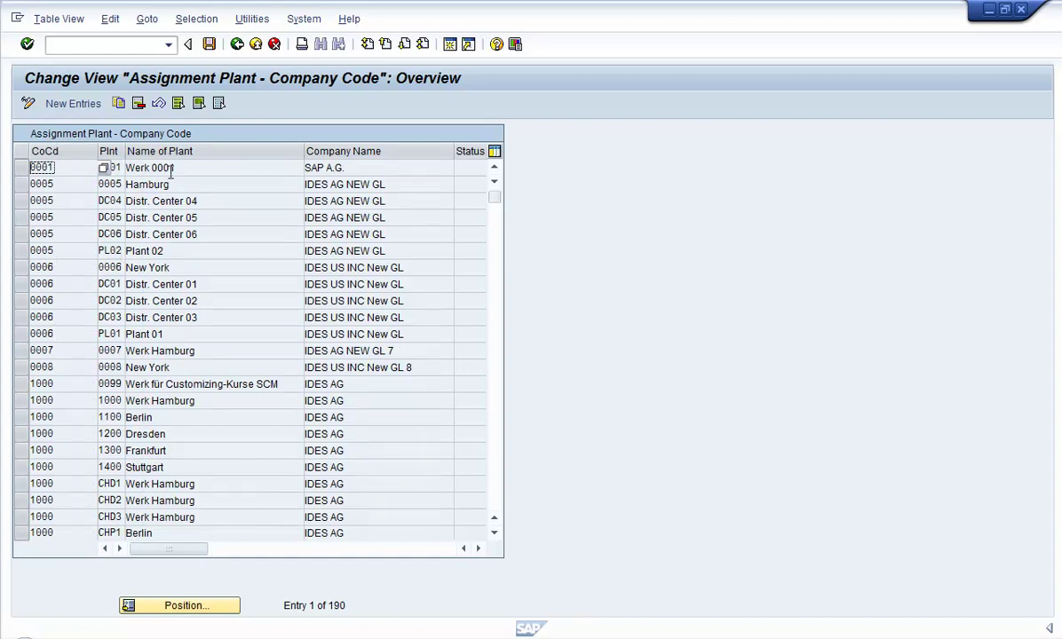
drag(117, 151, 152, 176)
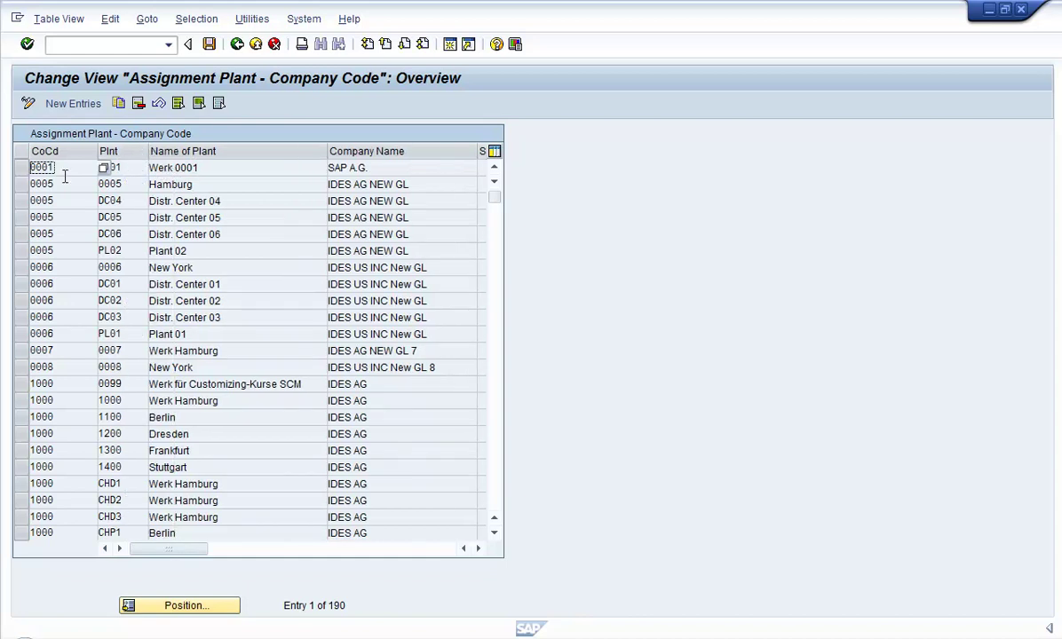
click(71, 217)
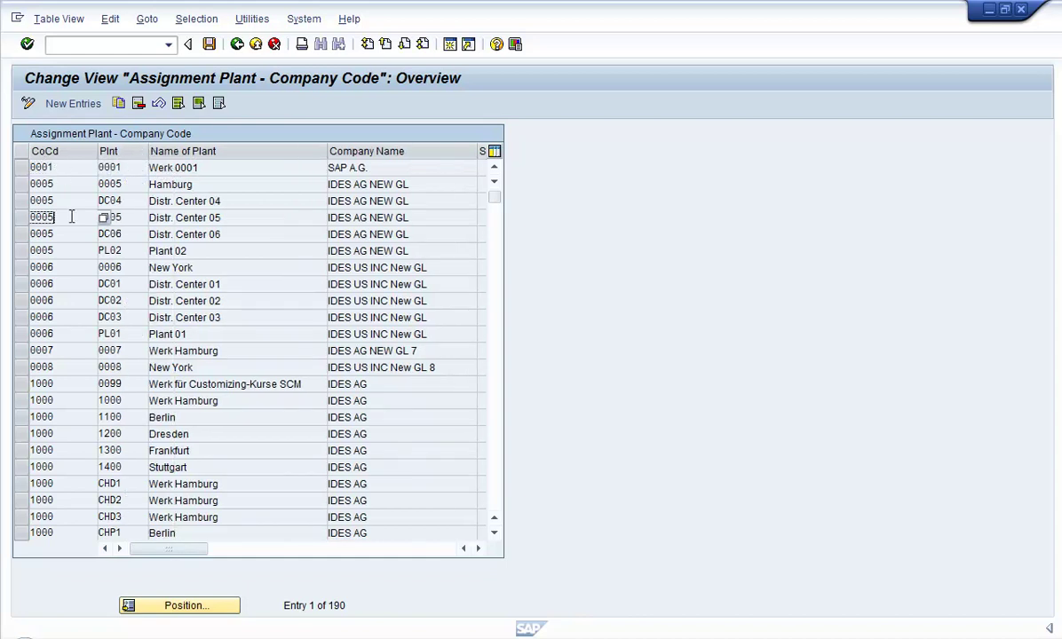
click(84, 285)
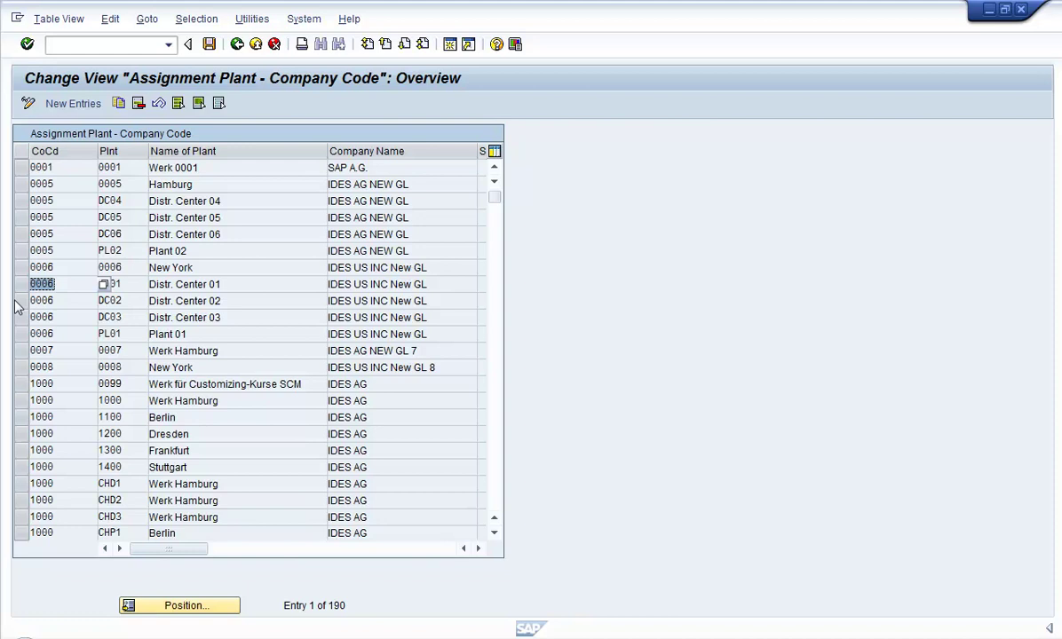
click(135, 283)
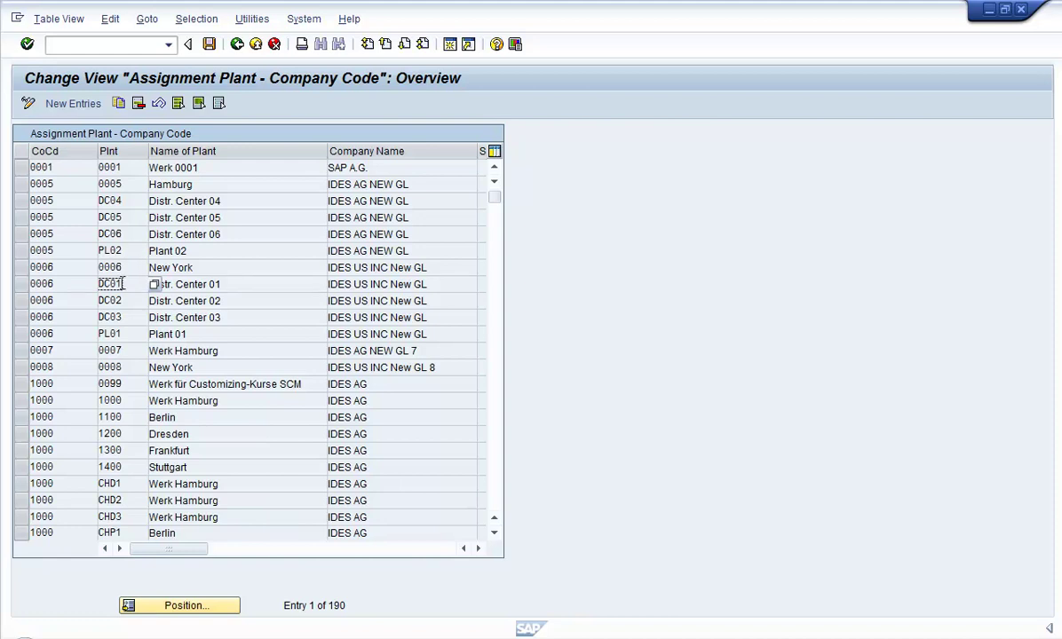
click(64, 284)
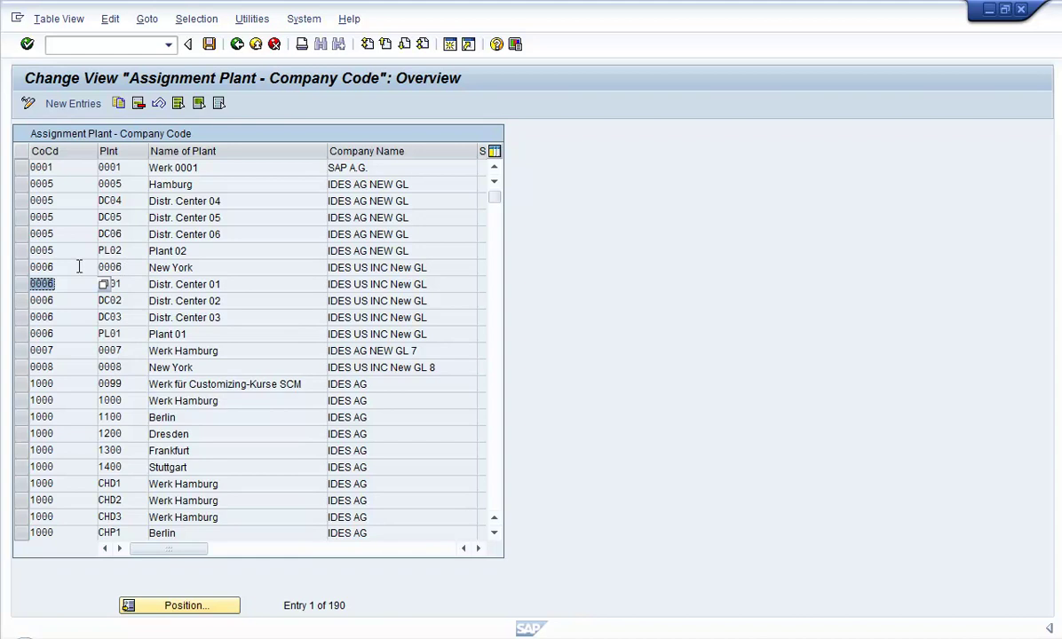
- Select the company code 0006 rows for plants 0006, DC01, DC02, DC03 and PL01
click(18, 267)
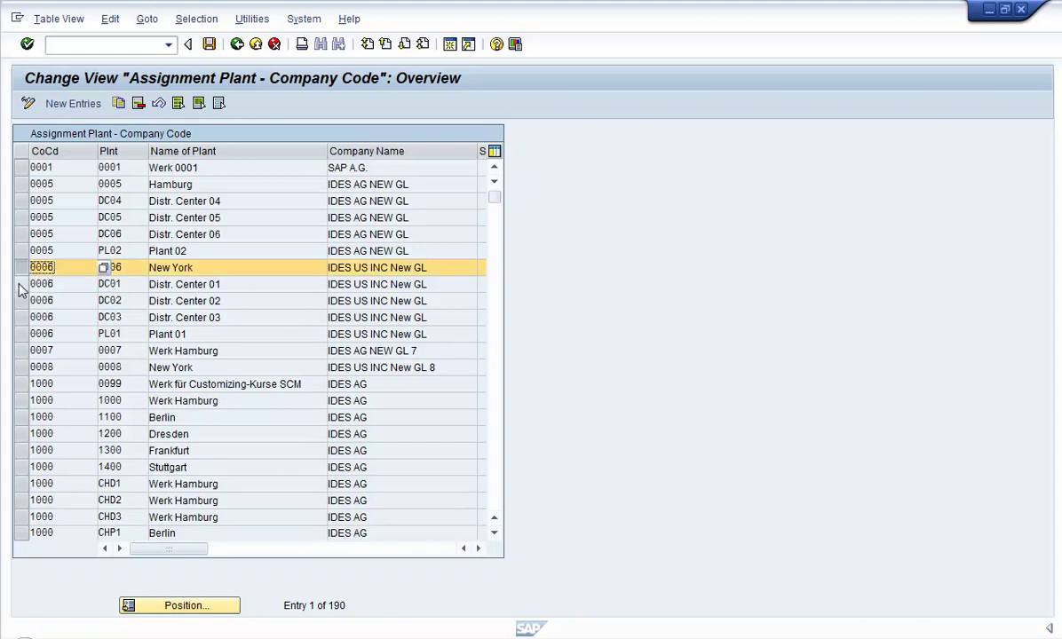
click(19, 284)
click(20, 301)
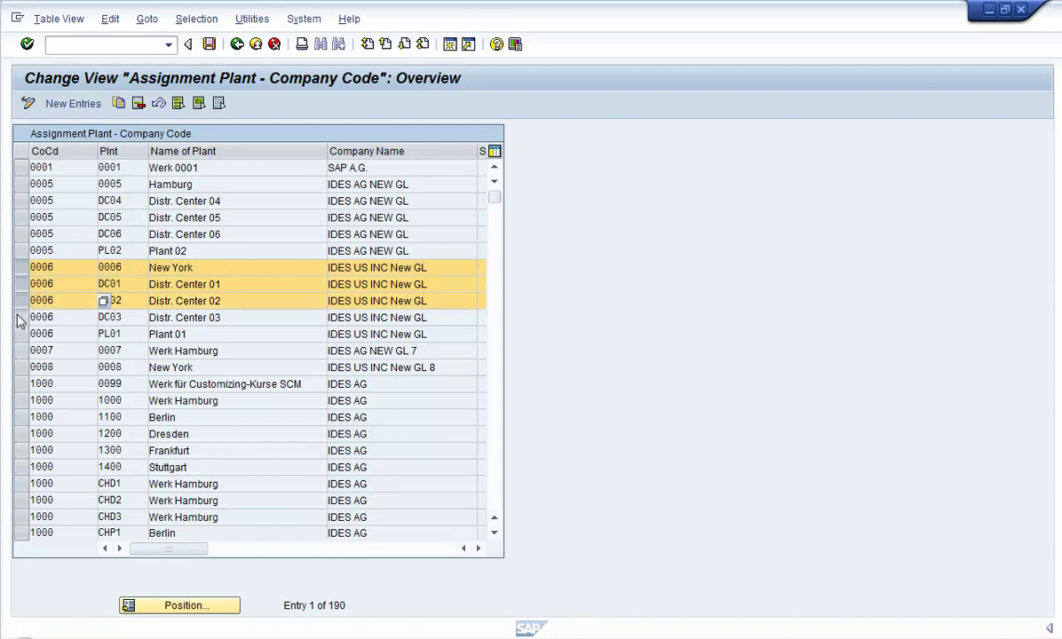
click(19, 317)
click(17, 335)
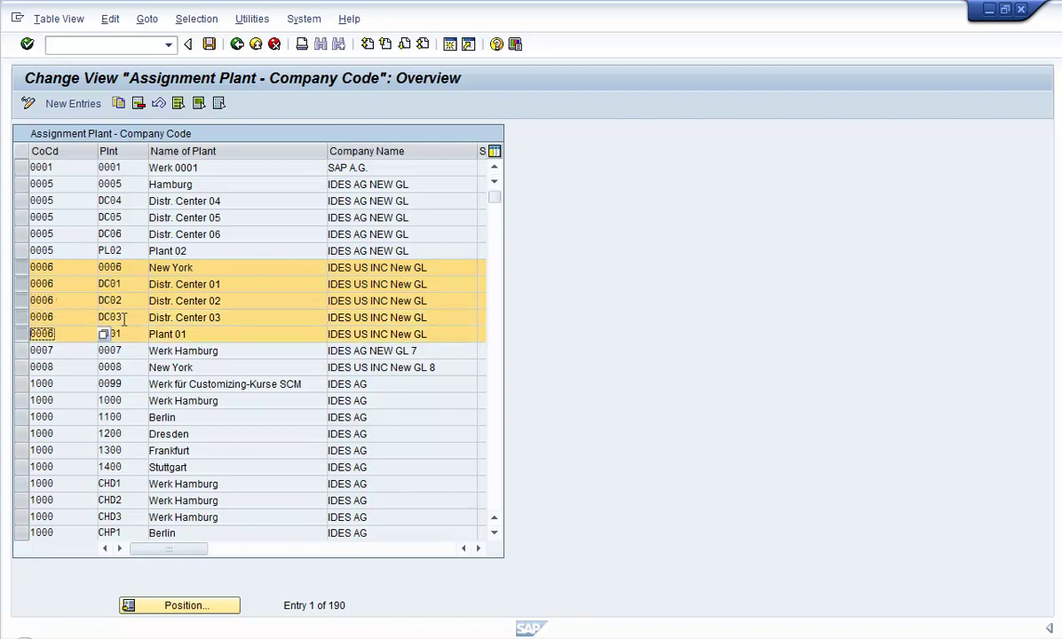
click(173, 317)
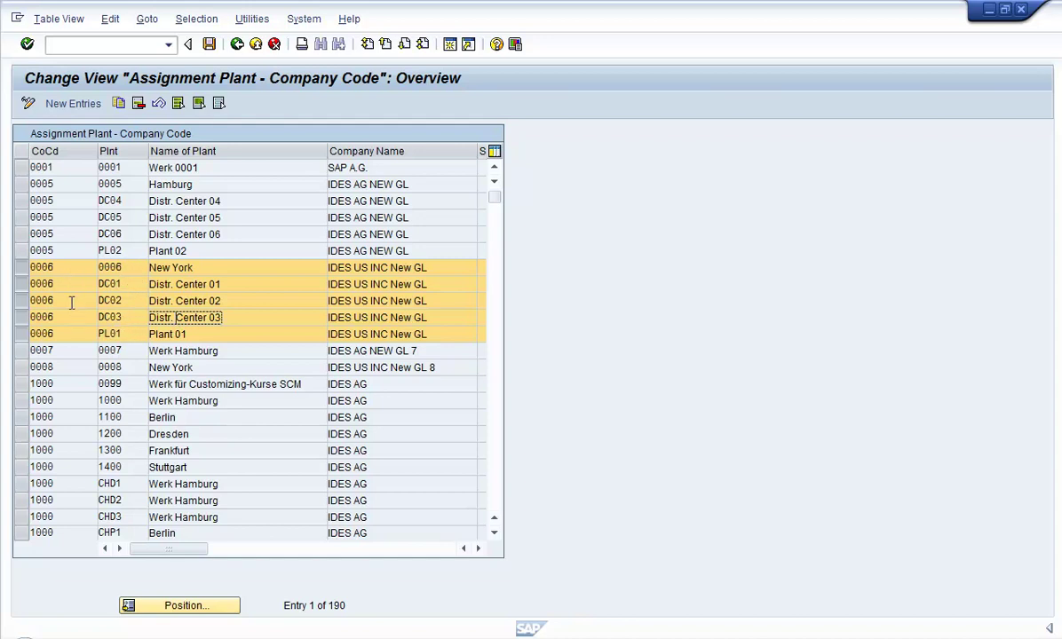
- Leave the plant assignment overview, reopen the Assign plant to company code activity to view it again, and return to the IMG
click(237, 44)
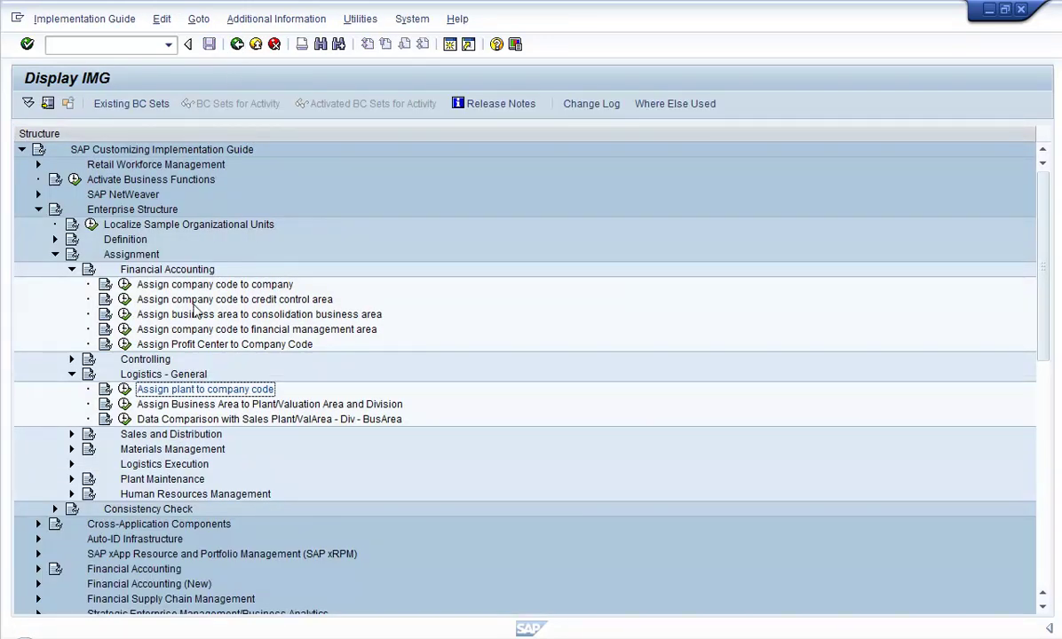
click(125, 390)
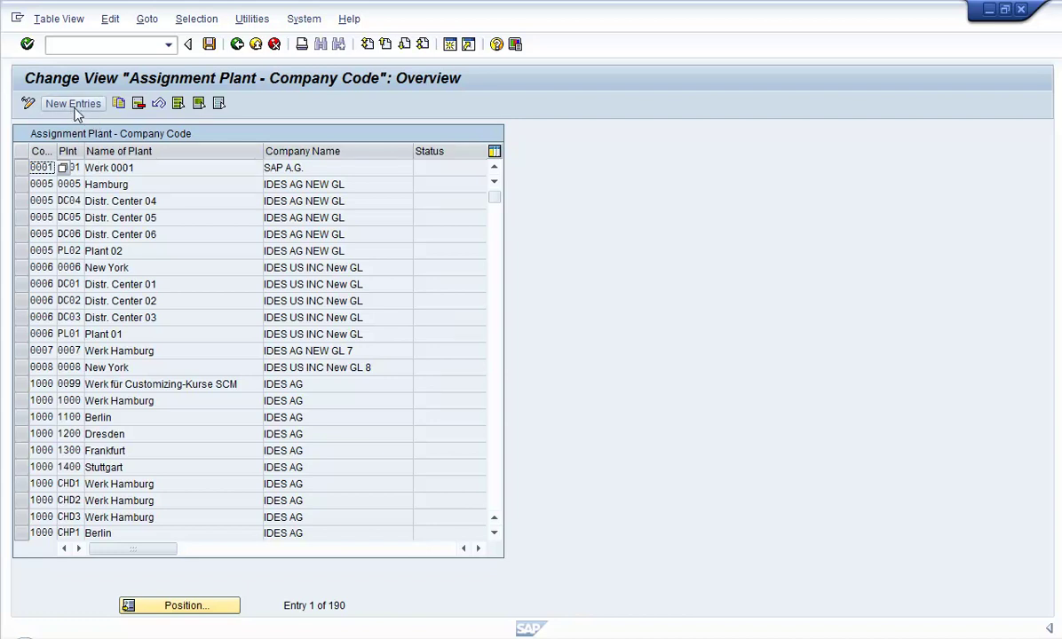
click(236, 44)
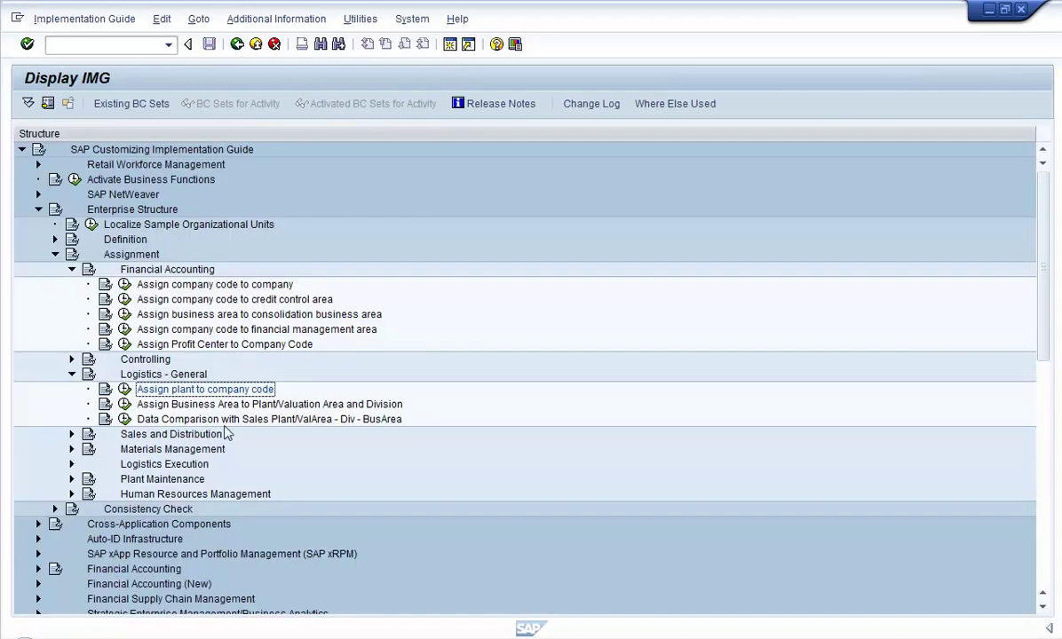
- Highlight the data comparison, business area assignment and plant assignment activities in turn under Logistics - General
click(335, 423)
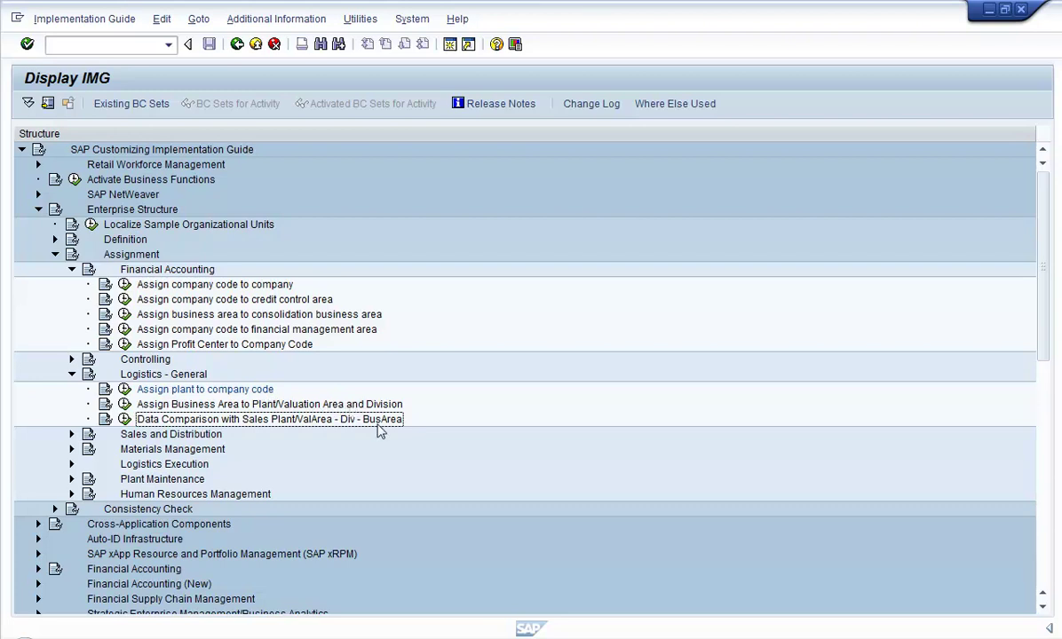
key(Up)
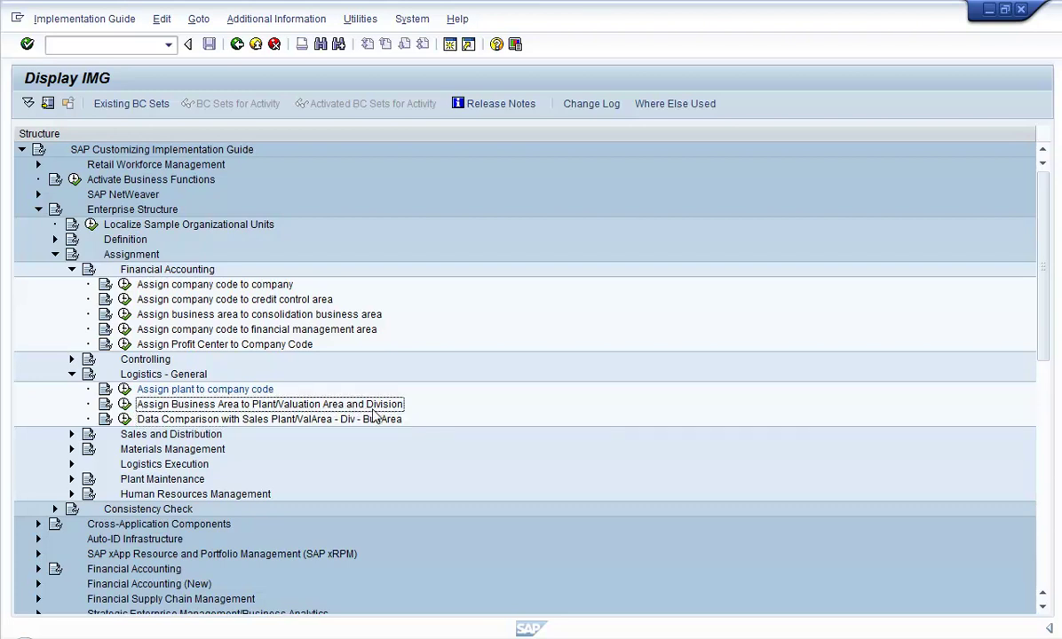
click(253, 390)
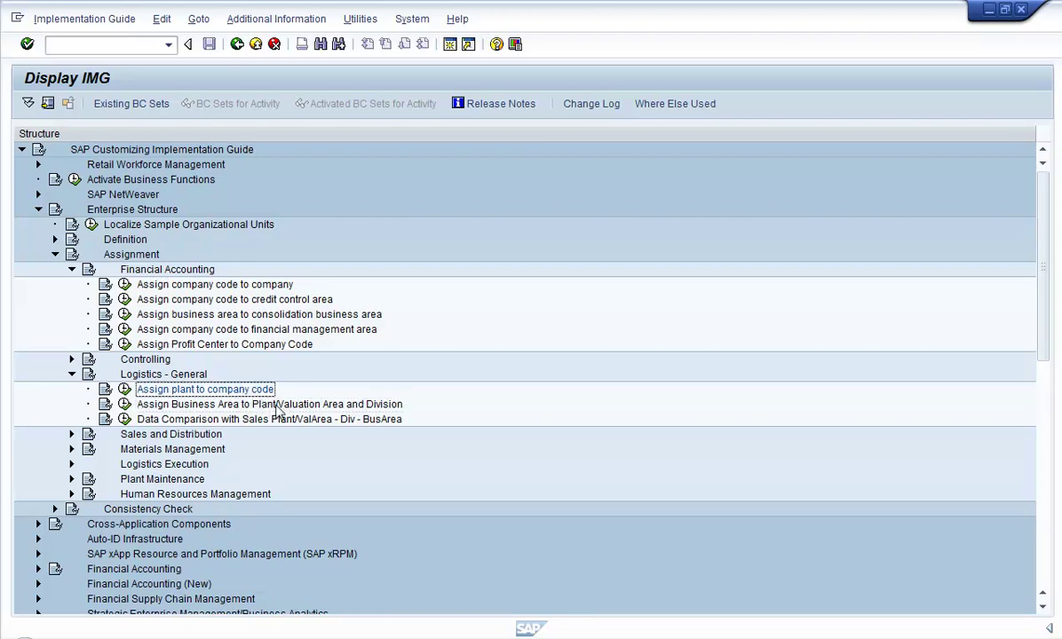
- Expand Sales and Distribution under the Assignment node and open the Assign sales organization to company code activity
click(71, 434)
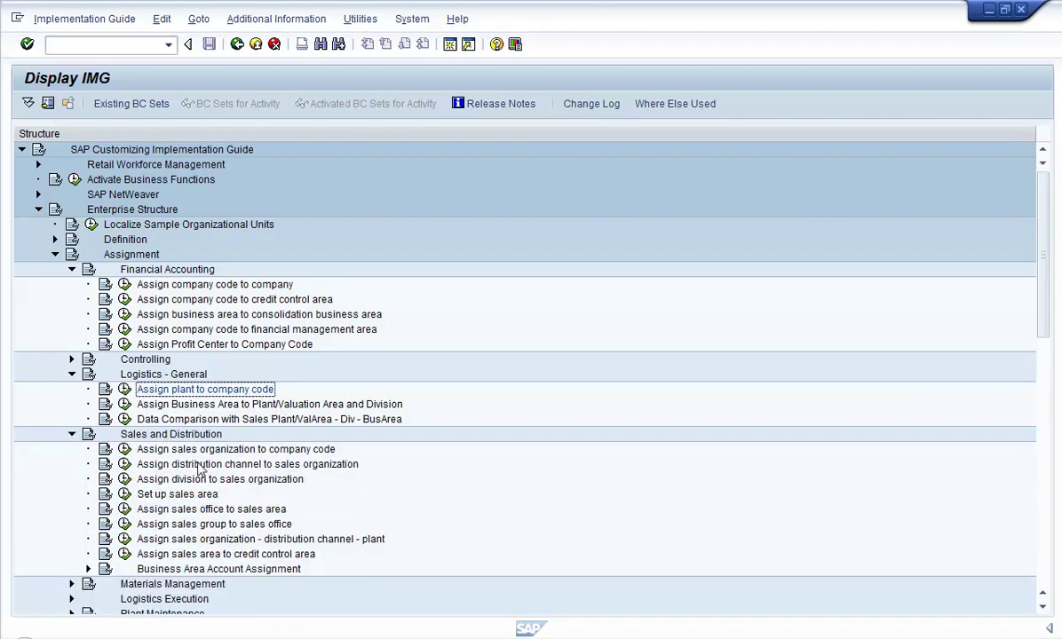
click(187, 449)
click(125, 449)
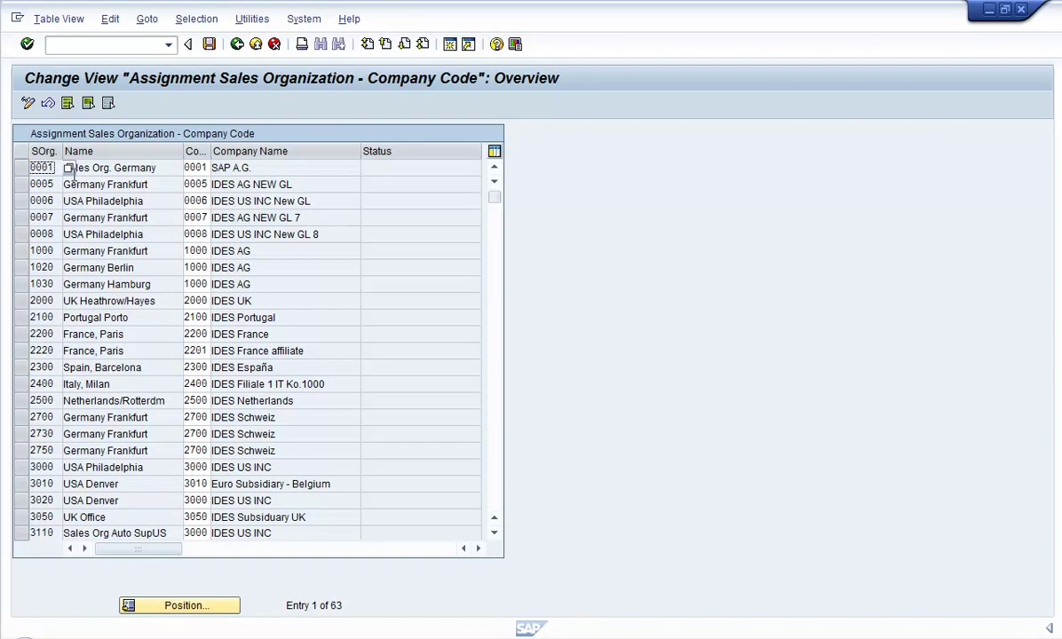
- Examine the company code assignment of sales organization 0001 and return to the IMG structure
click(194, 167)
click(44, 167)
click(194, 167)
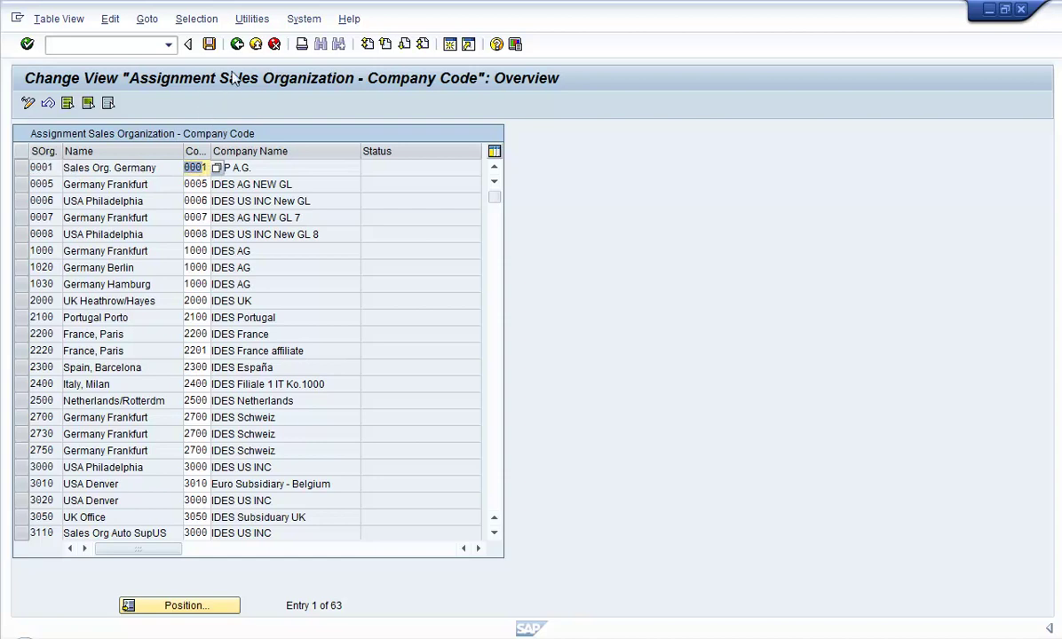
click(237, 44)
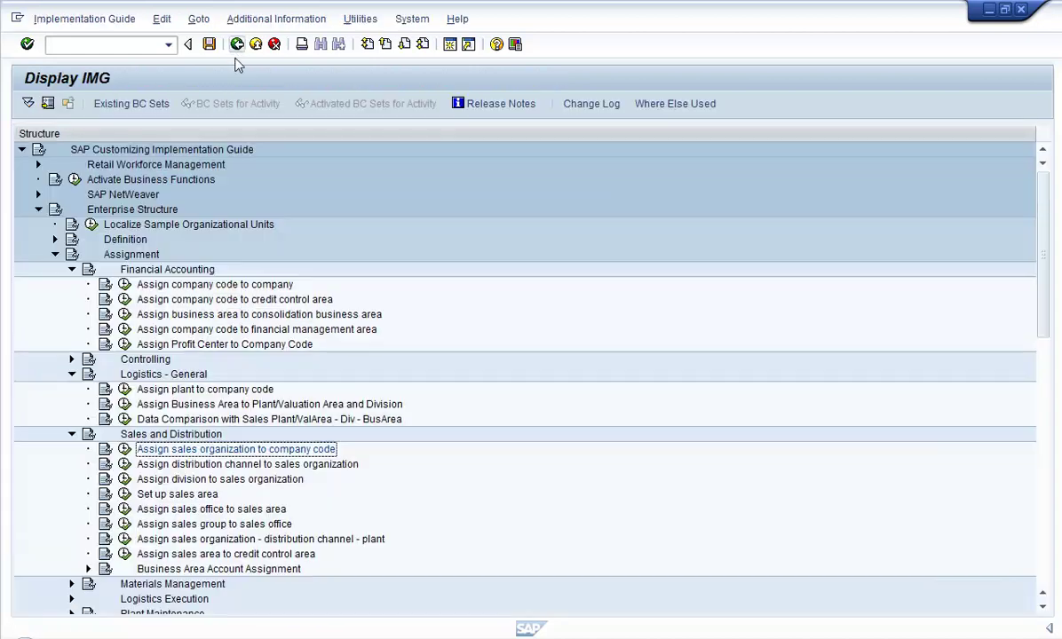
- Highlight the distribution channel and sales organization assignment activities under Sales and Distribution, and select the Assignment node under Enterprise Structure
click(218, 465)
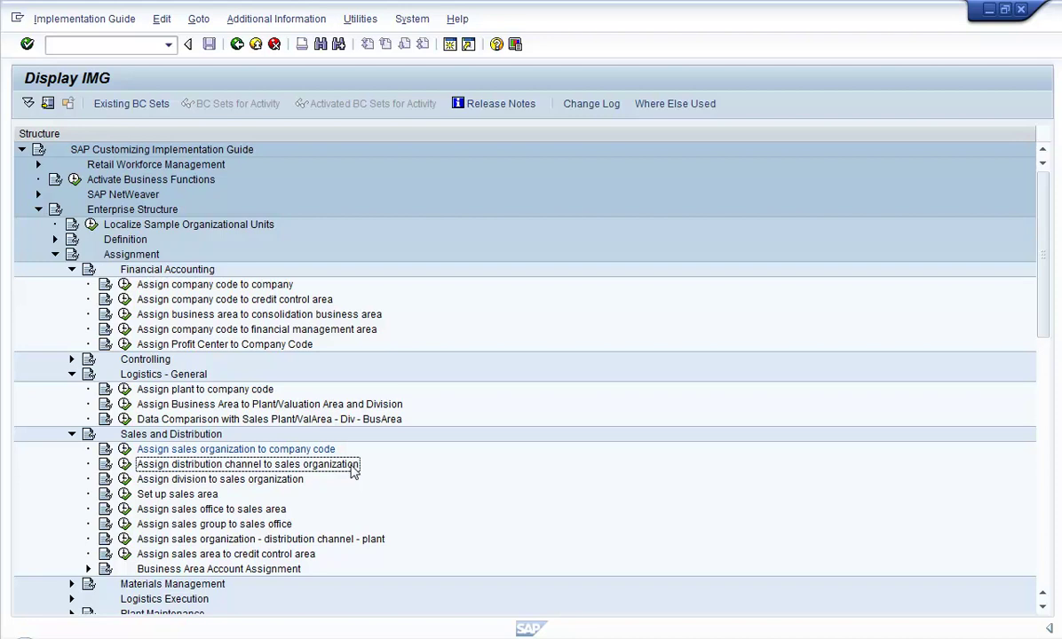
click(247, 450)
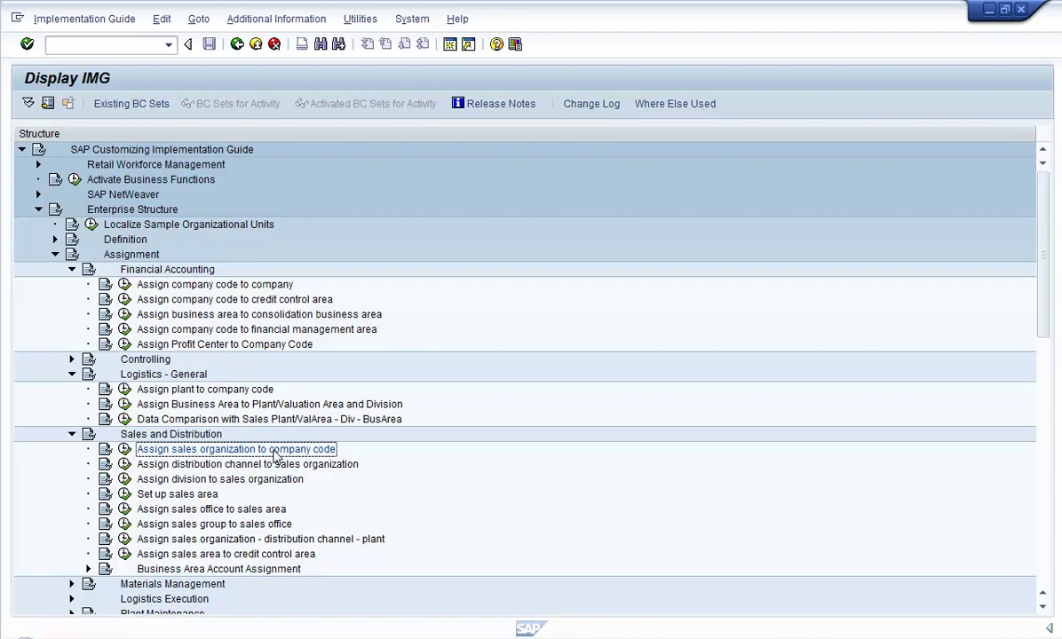
click(249, 465)
click(265, 450)
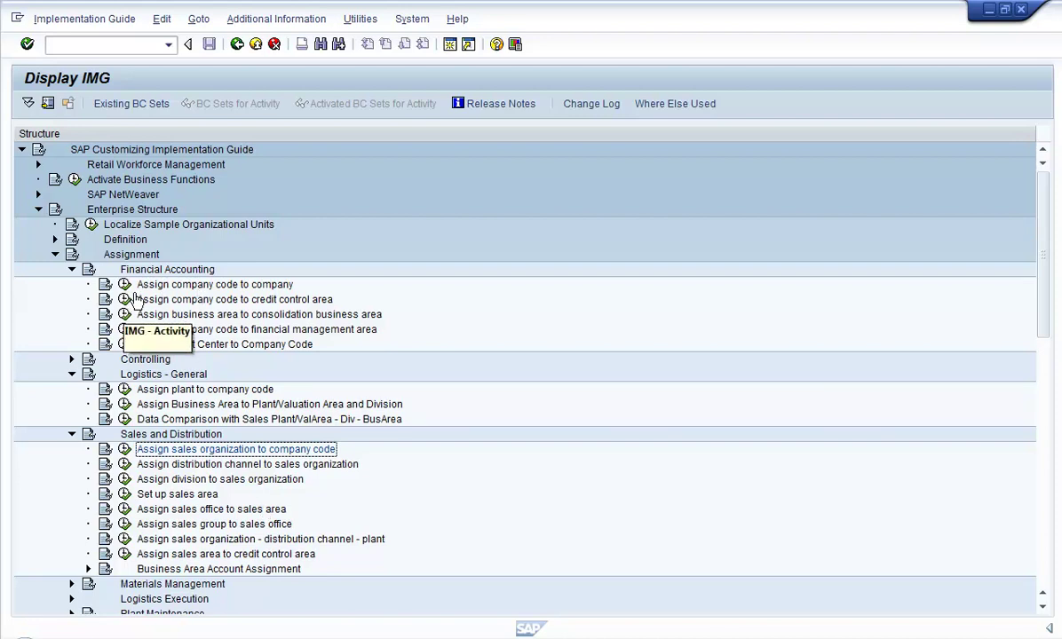
click(118, 211)
click(114, 256)
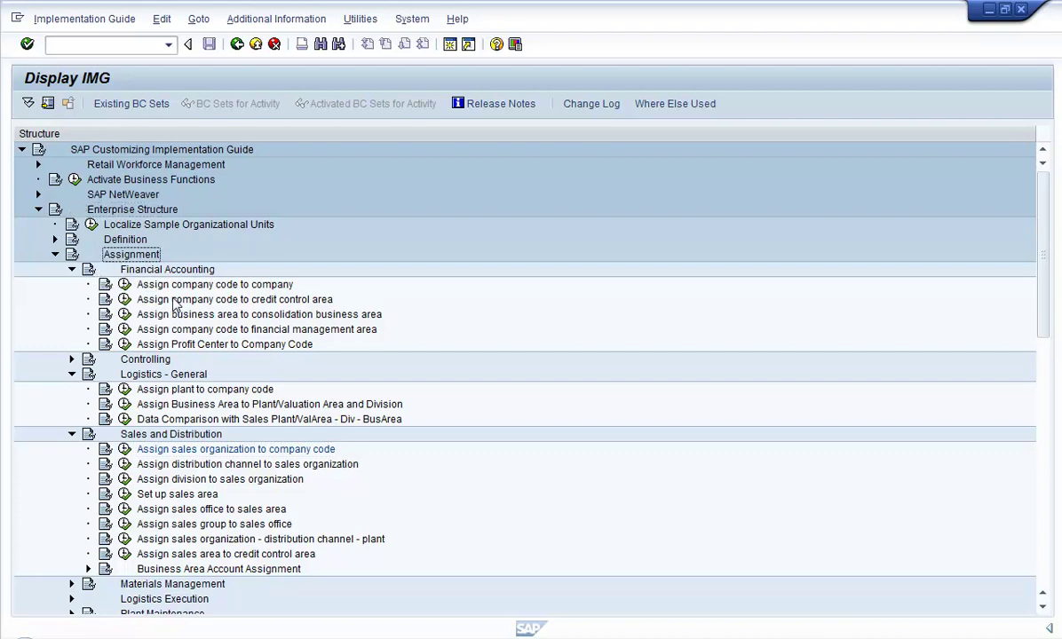